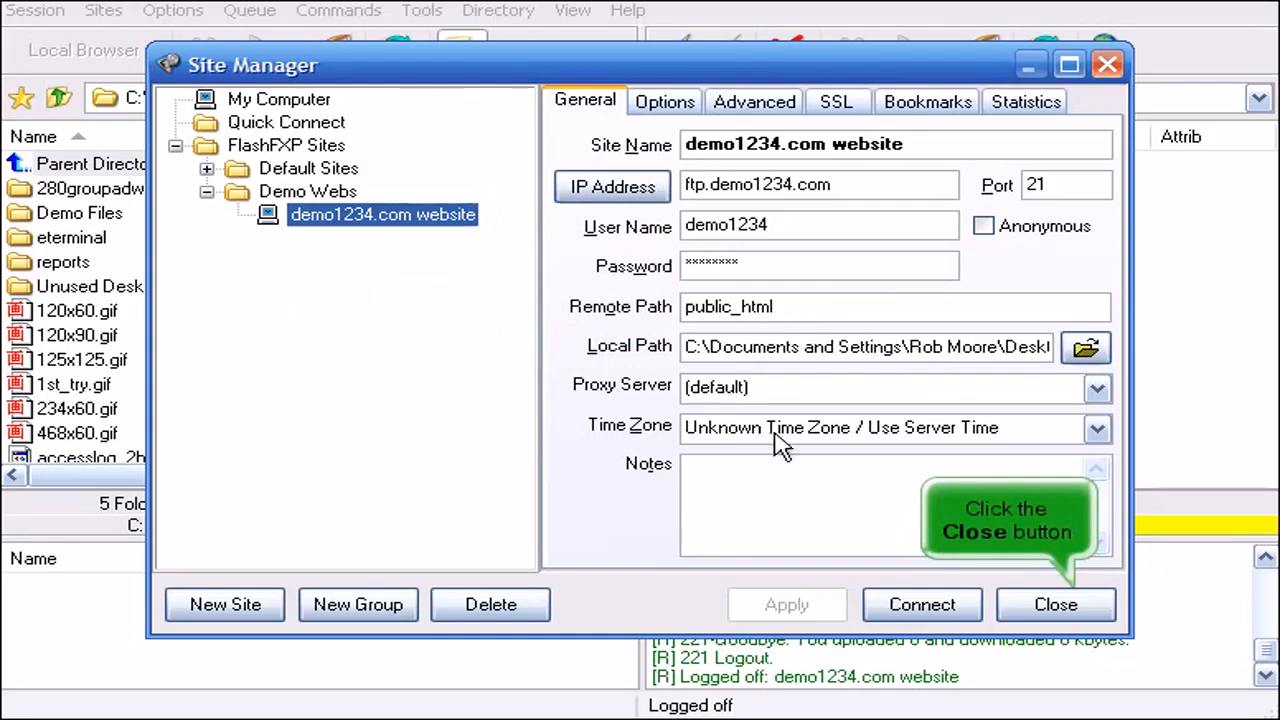
- Close the Site Manager and connect to the demo1234.com website entry in the Demo Webs group
{"action": "left_click", "coordinate": [1056, 605]}
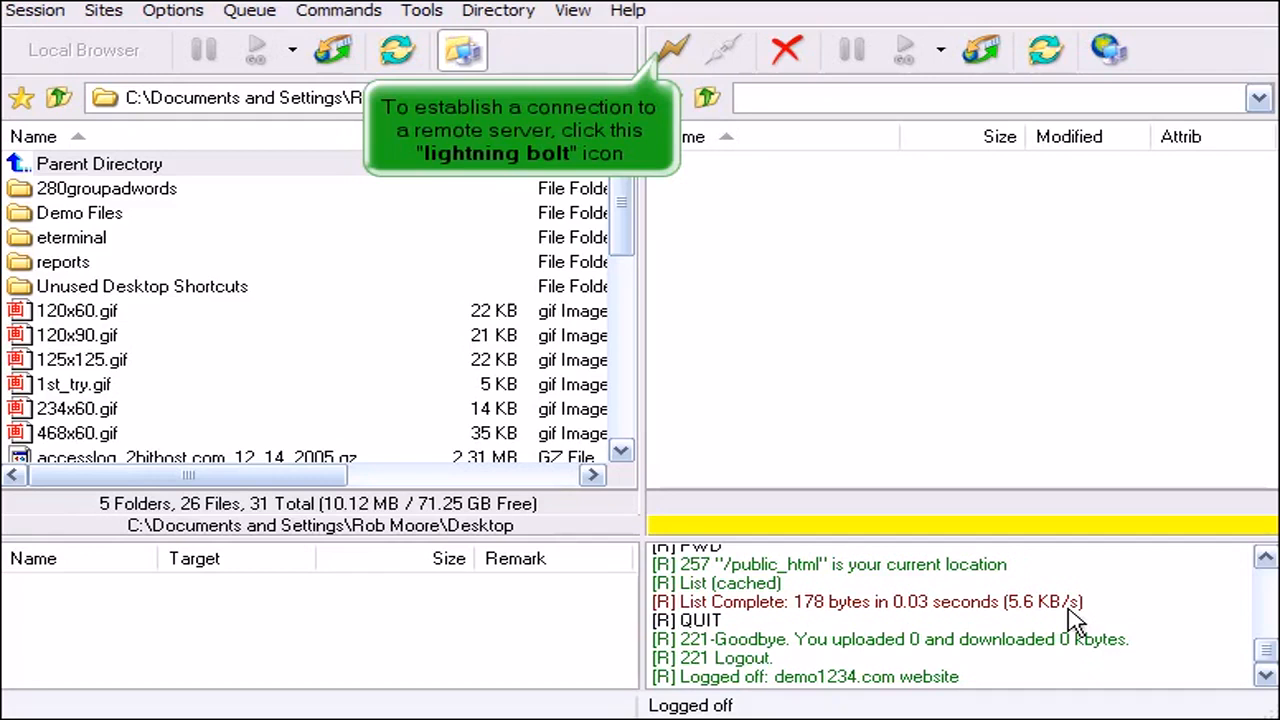
{"action": "left_click", "coordinate": [674, 52]}
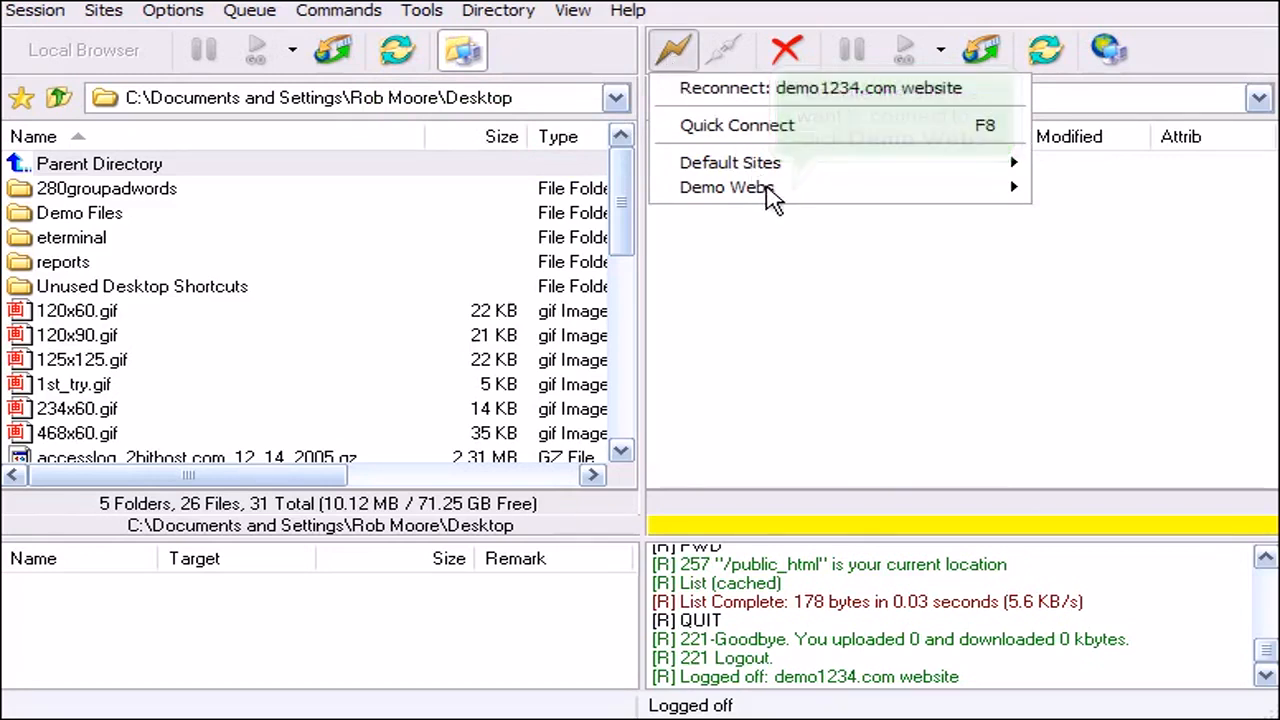
{"action": "mouse_move", "coordinate": [768, 197]}
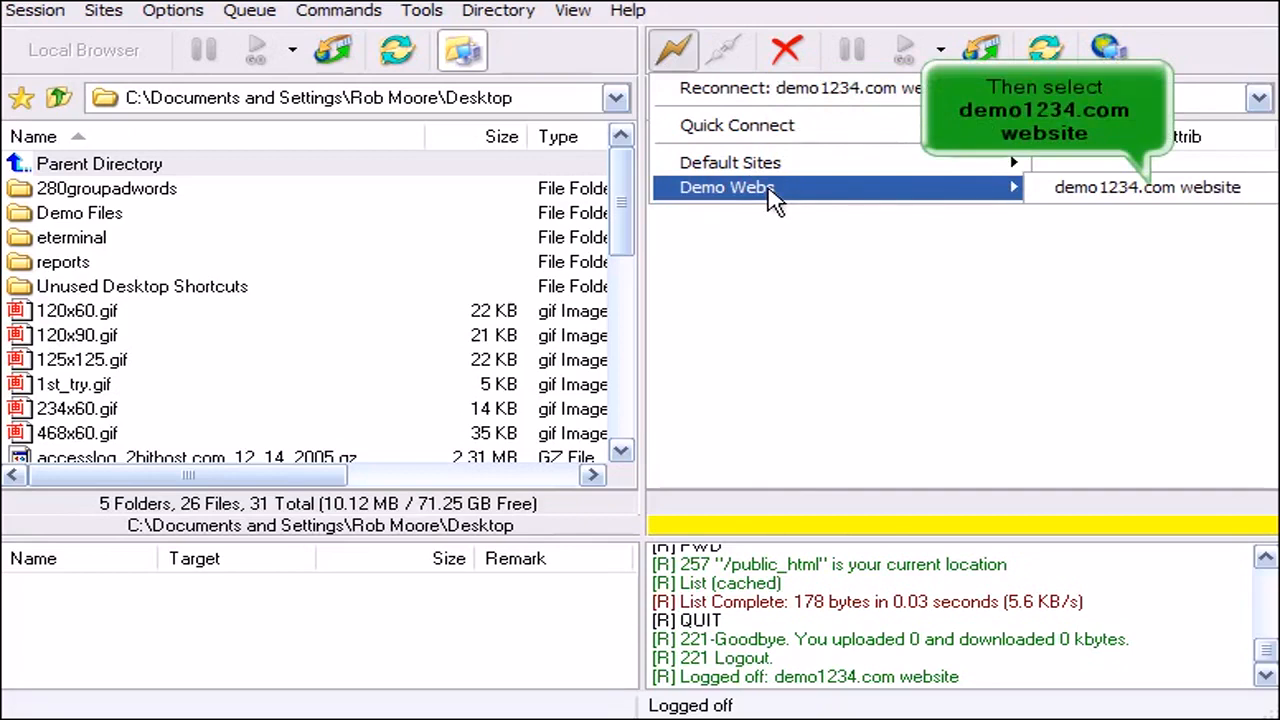
{"action": "left_click", "coordinate": [1138, 196]}
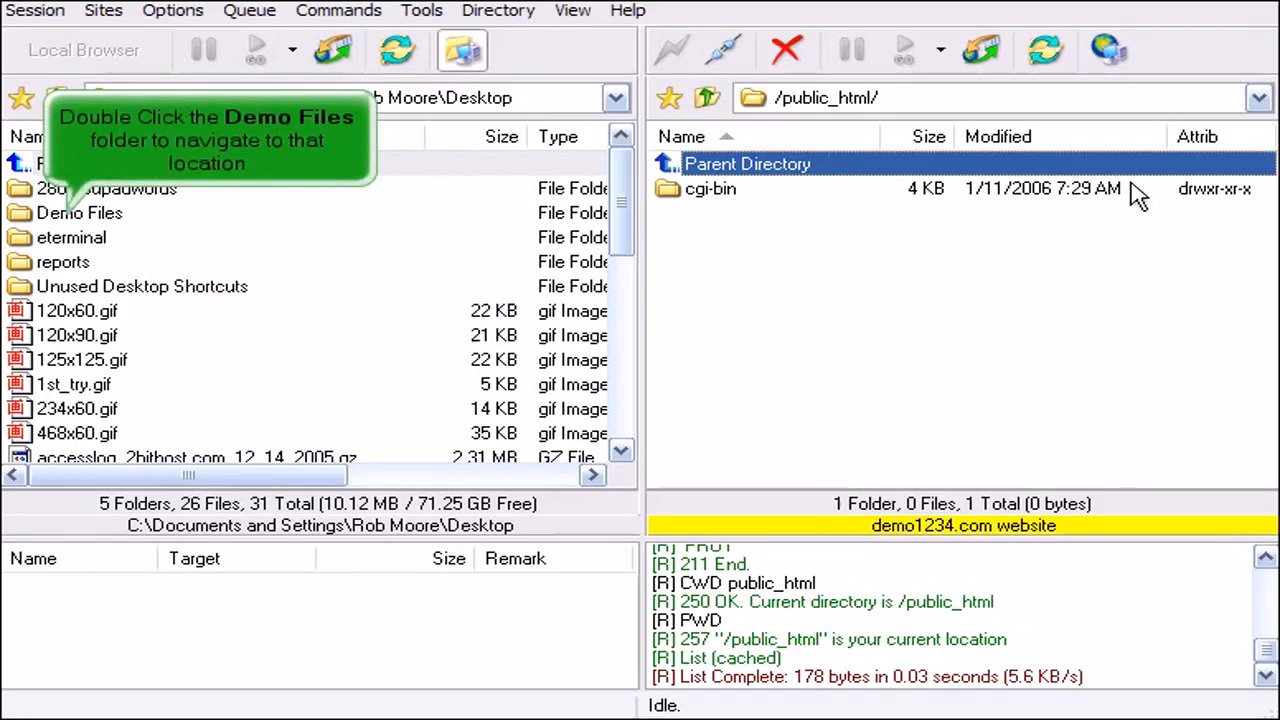
- Open the local Demo Files folder and upload favorite.htm to the remote /public_html/ directory
{"action": "double_click", "coordinate": [92, 214]}
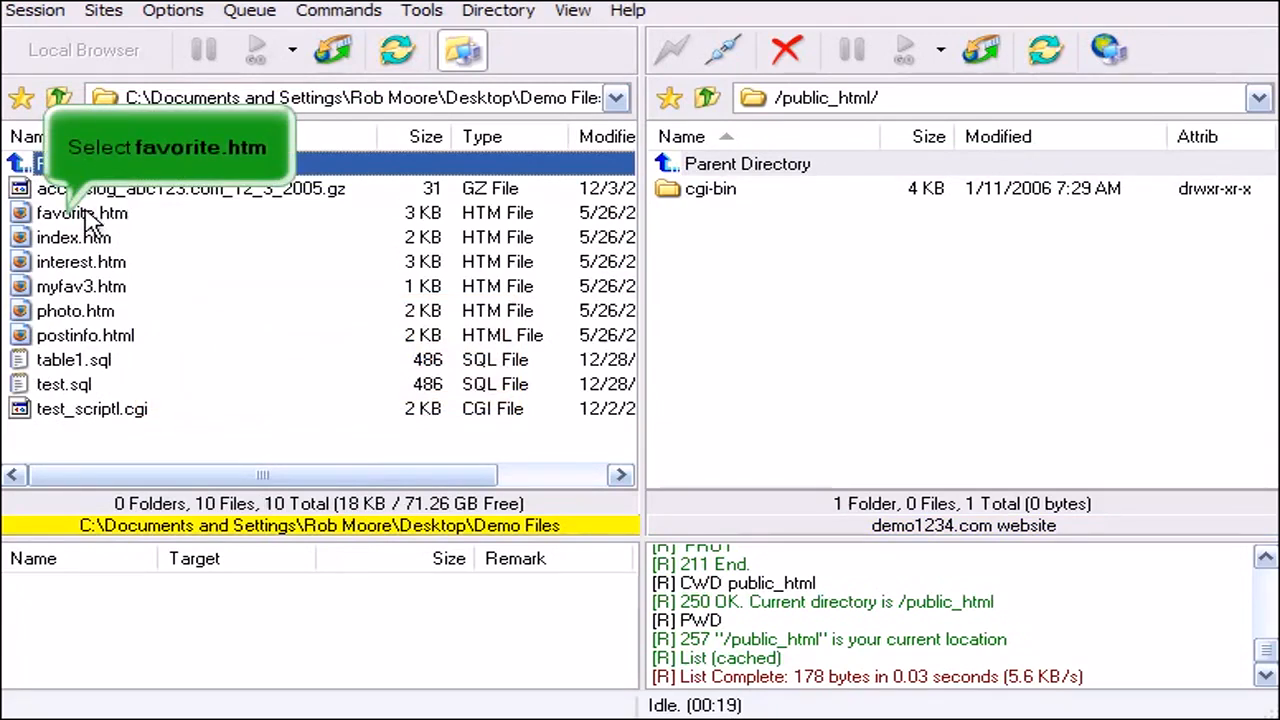
{"action": "left_click", "coordinate": [86, 214]}
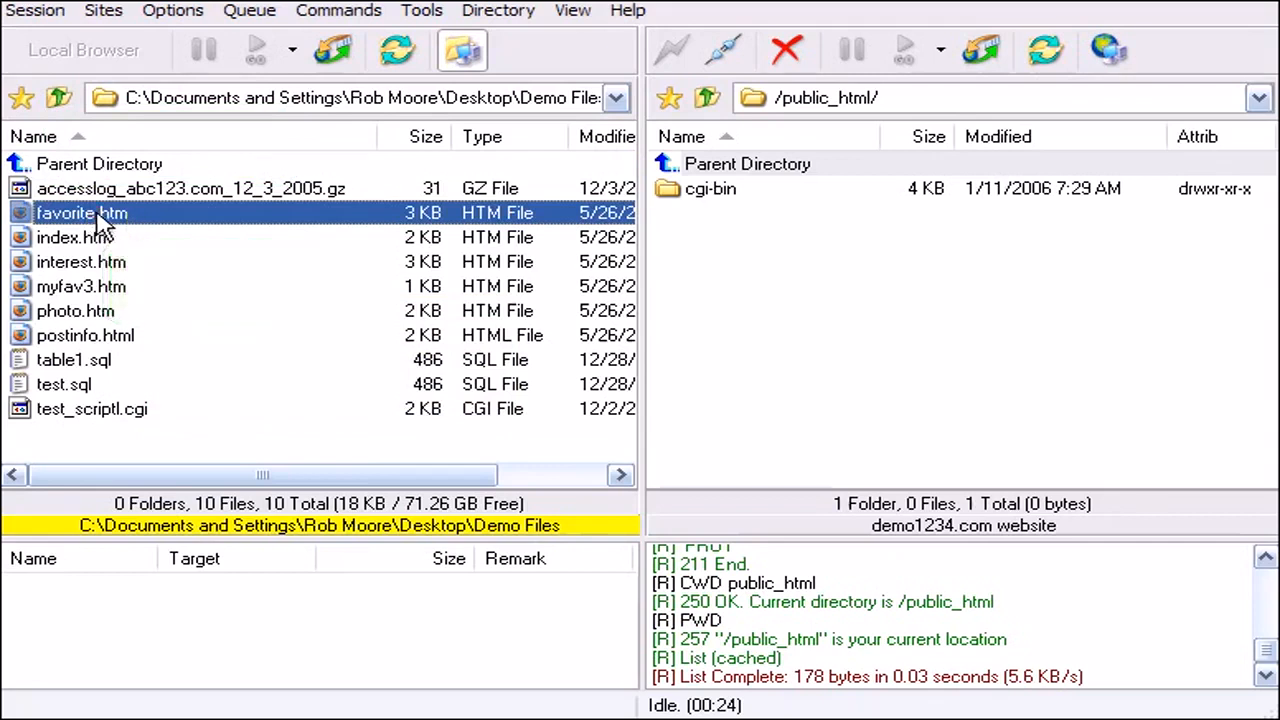
{"action": "right_click", "coordinate": [96, 216]}
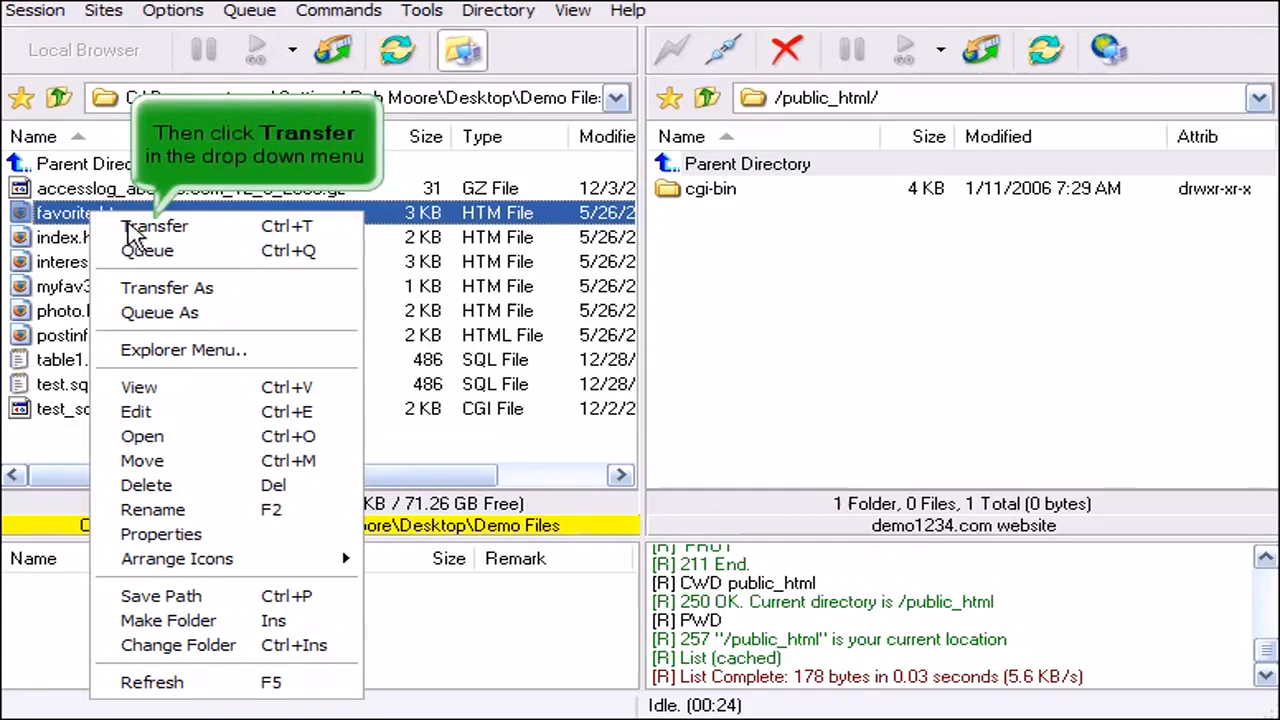
{"action": "left_click", "coordinate": [143, 230]}
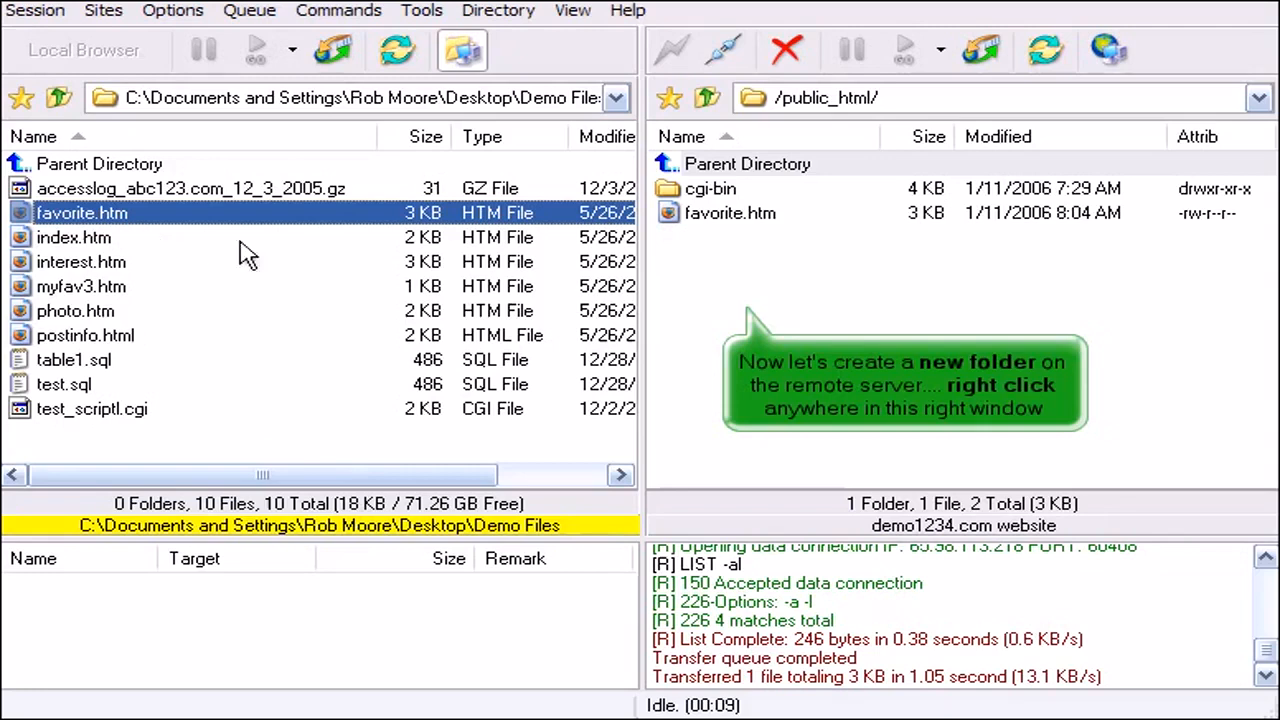
- Create a folder named "Test Folder" in the remote /public_html/ directory
{"action": "right_click", "coordinate": [718, 312]}
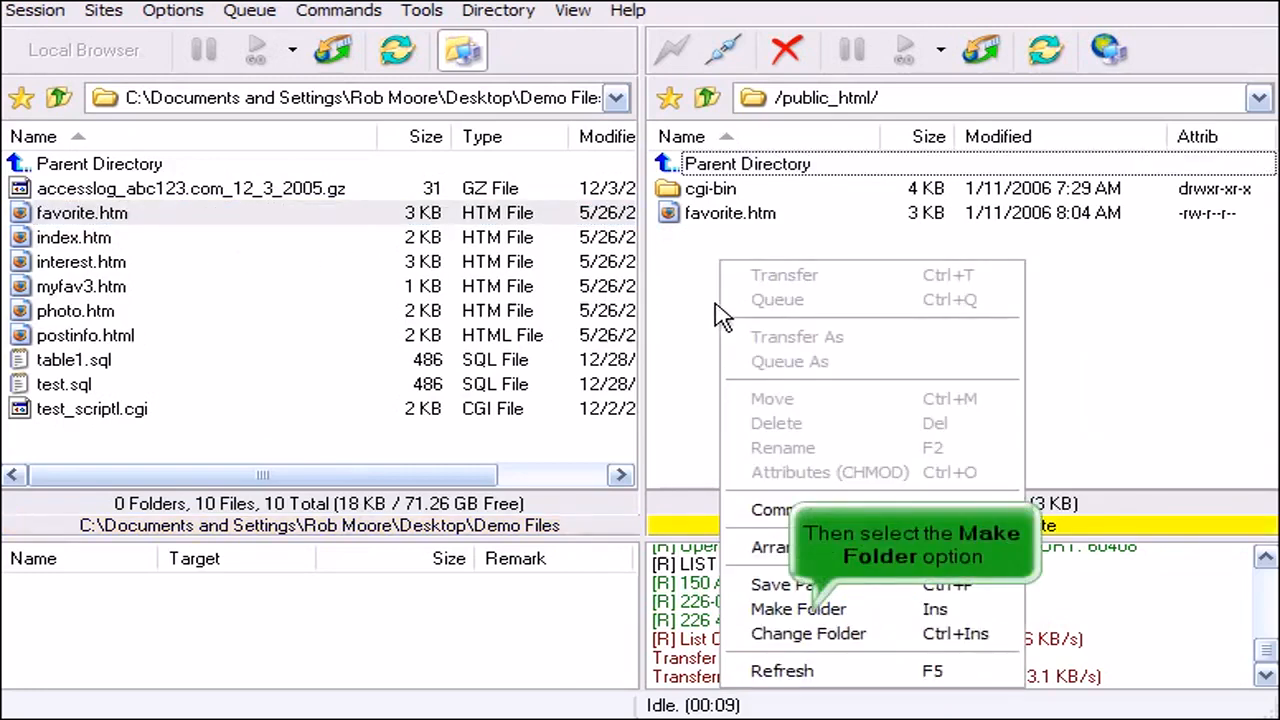
{"action": "left_click", "coordinate": [805, 608]}
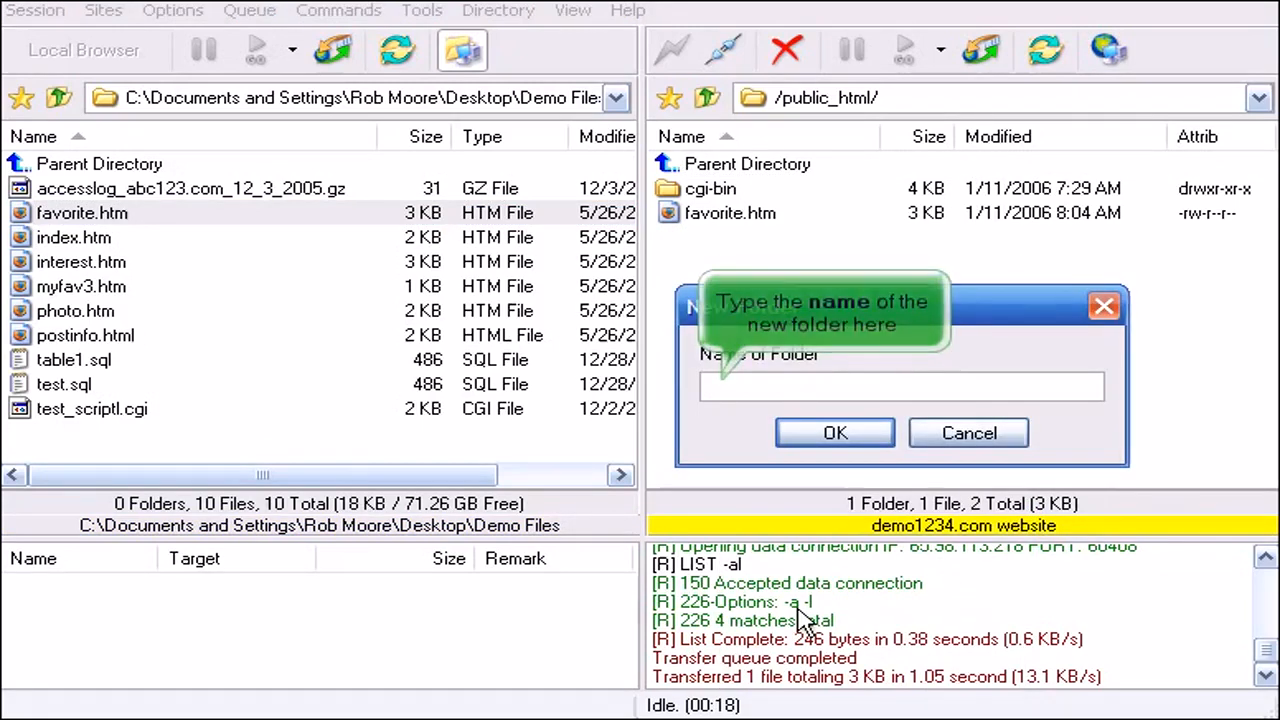
{"action": "type", "text": "Test F"}
{"action": "type", "text": "older"}
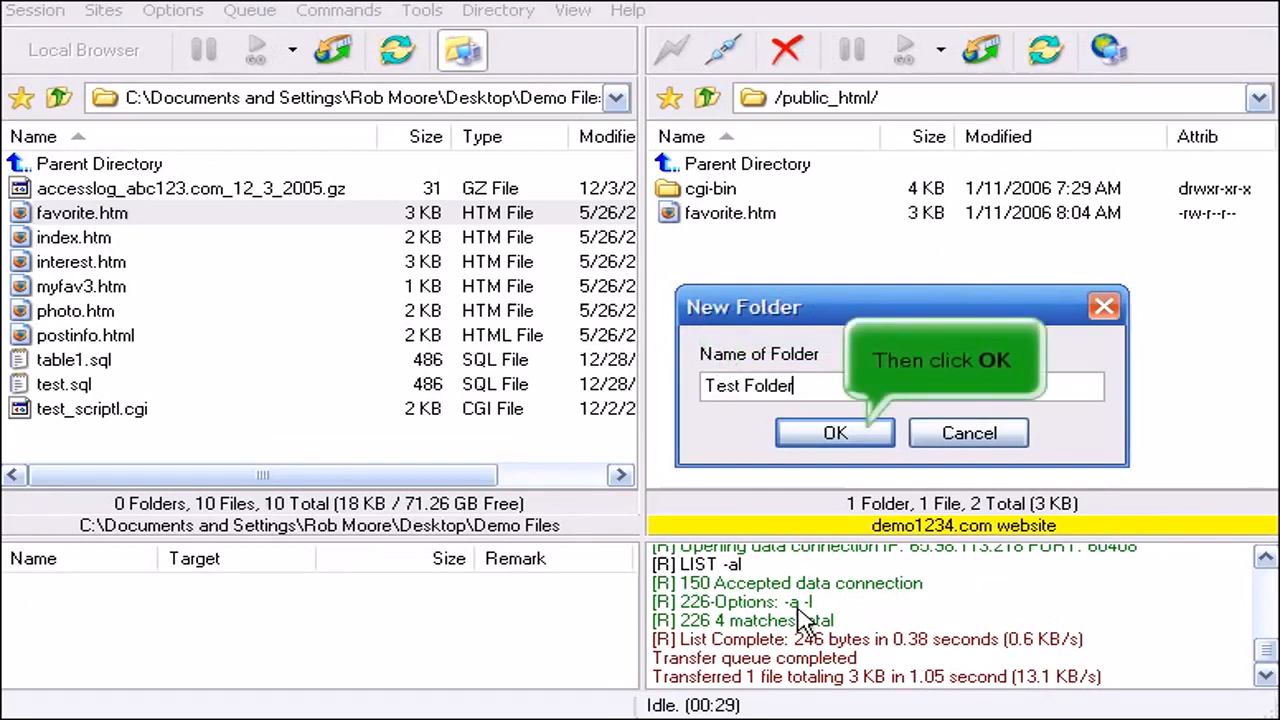
{"action": "left_click", "coordinate": [830, 432]}
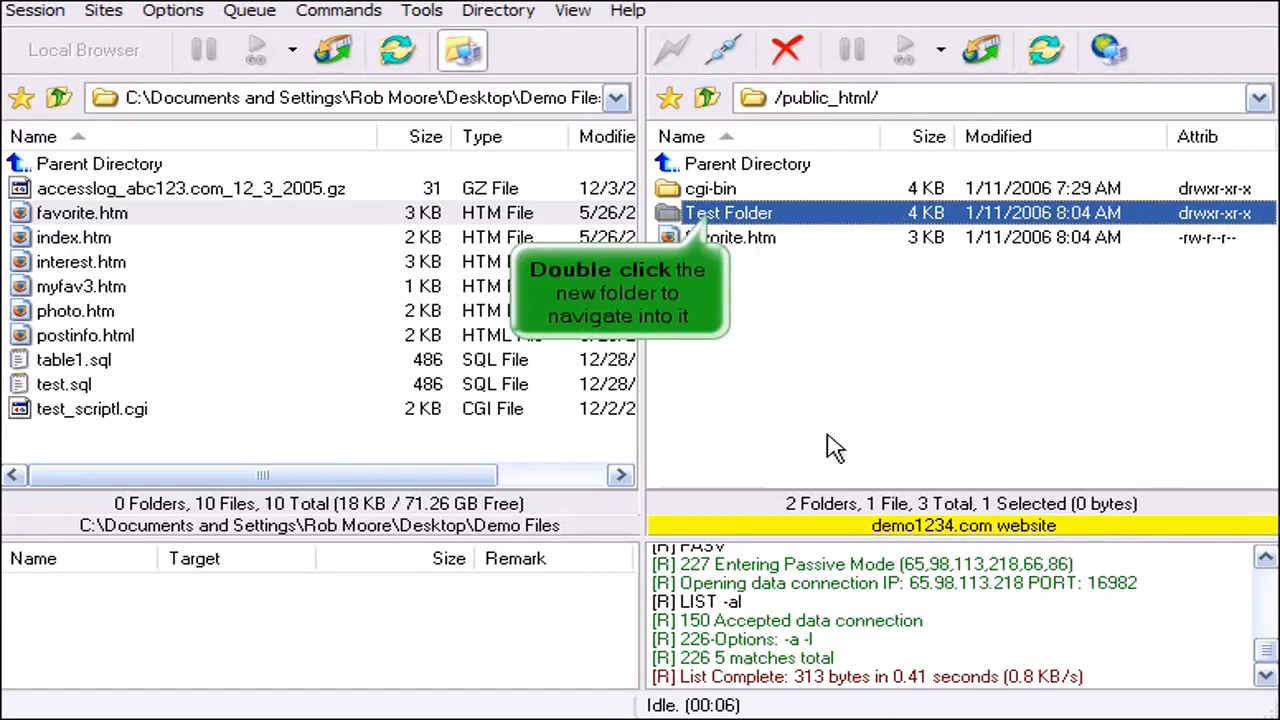
- Open the remote Test Folder and upload the local index.htm into it
{"action": "double_click", "coordinate": [792, 214]}
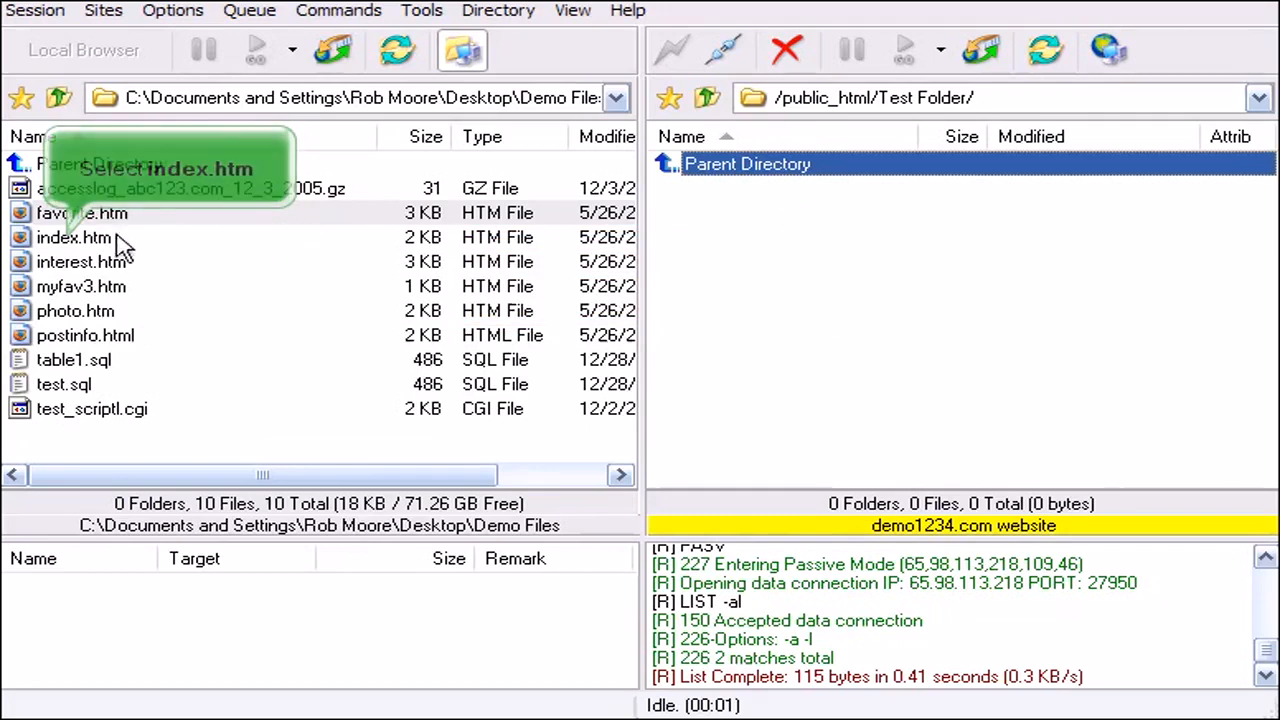
{"action": "left_click", "coordinate": [80, 240]}
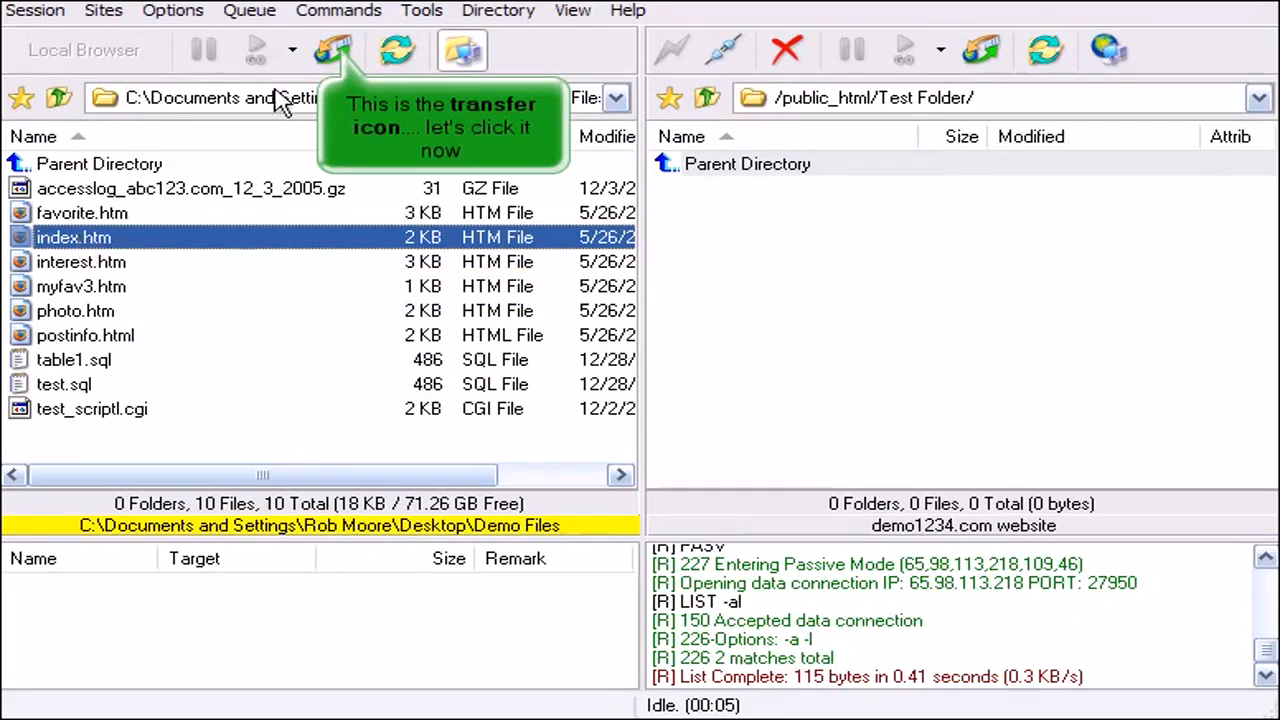
{"action": "left_click", "coordinate": [333, 52]}
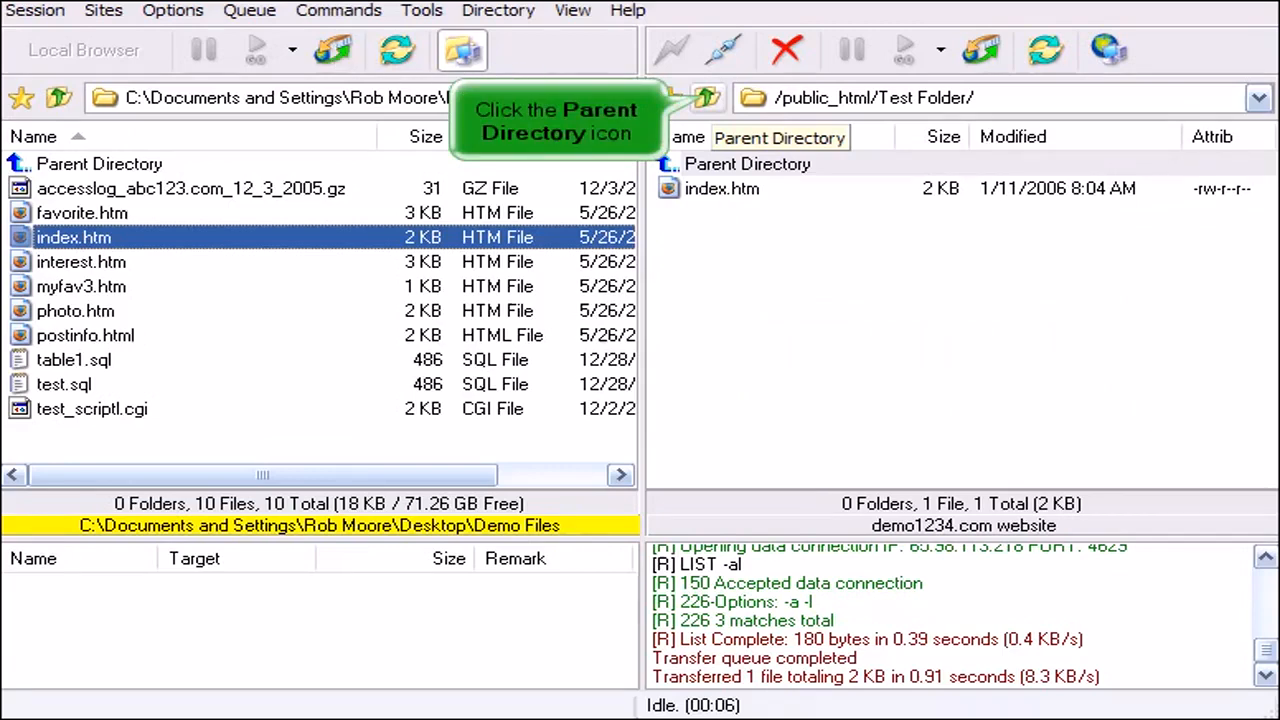
- Return to the remote /public_html/ directory and upload interest.htm, myfav3.htm, photo.htm and postinfo.html together
{"action": "left_click", "coordinate": [706, 98]}
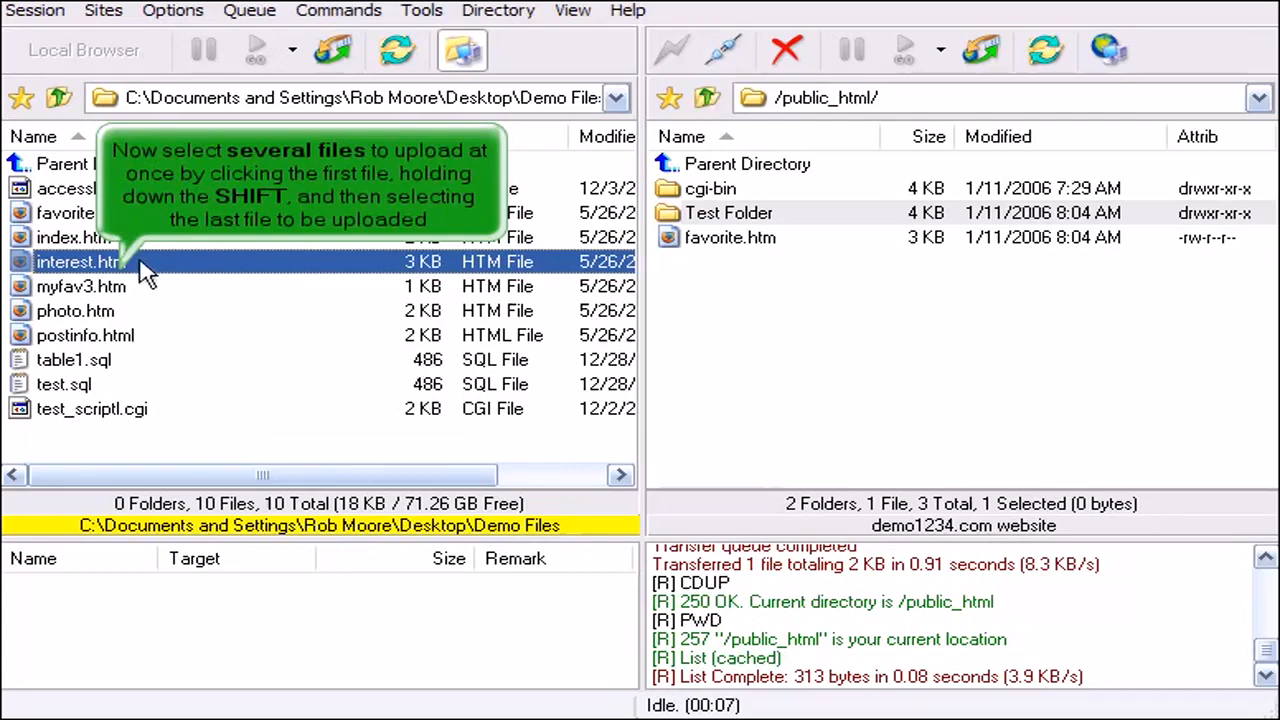
{"action": "left_click", "coordinate": [130, 340], "text": "shift"}
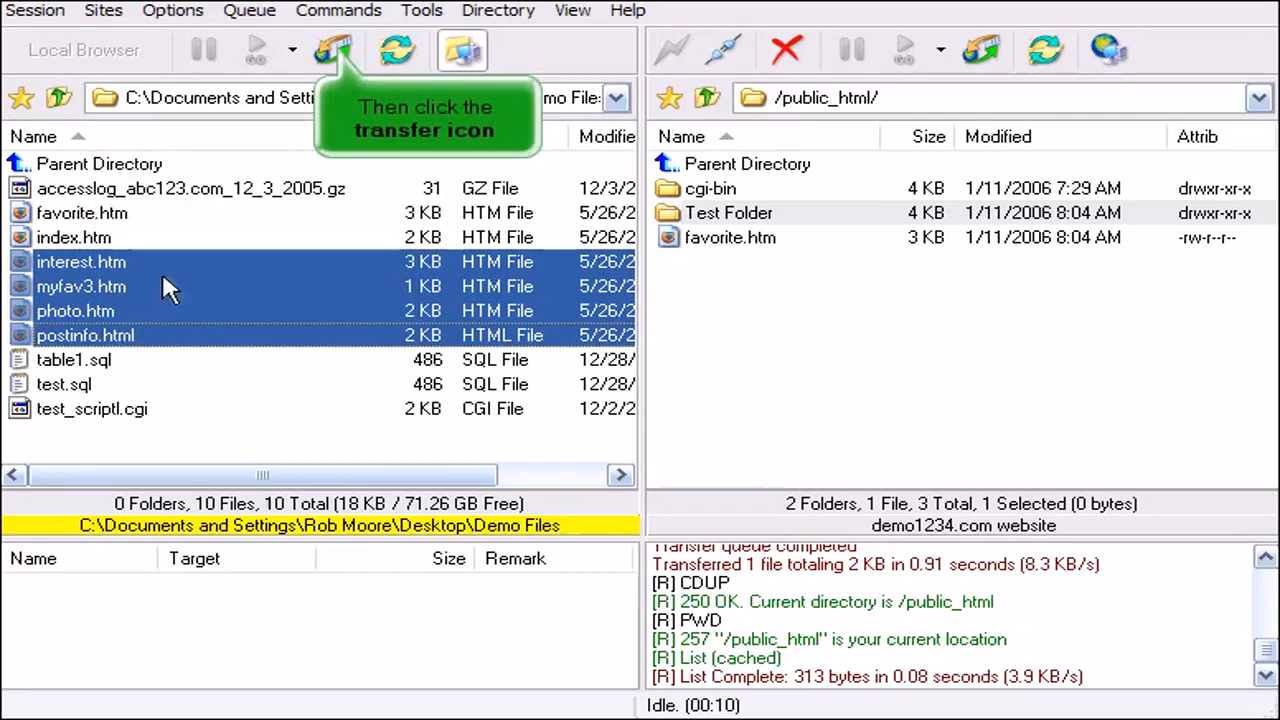
{"action": "left_click", "coordinate": [335, 52]}
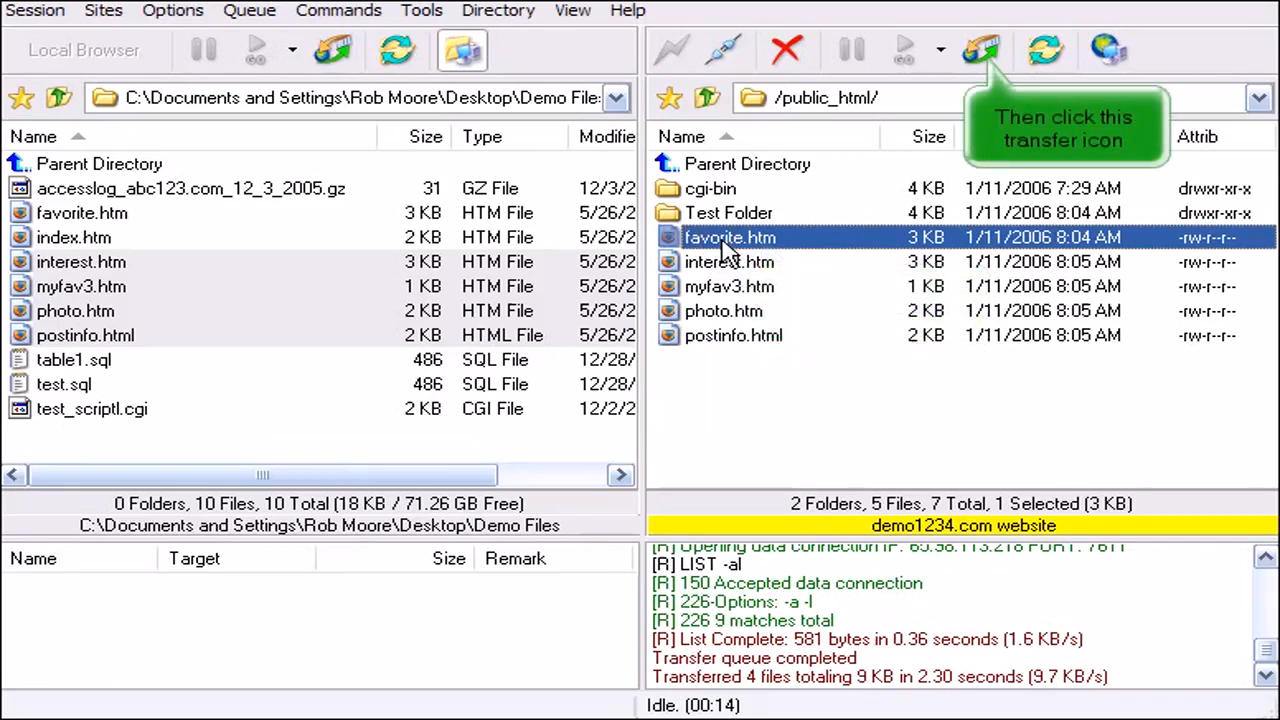
- Download the remote favorite.htm to the local Demo Files folder, overwriting the existing copy
{"action": "left_click", "coordinate": [982, 52]}
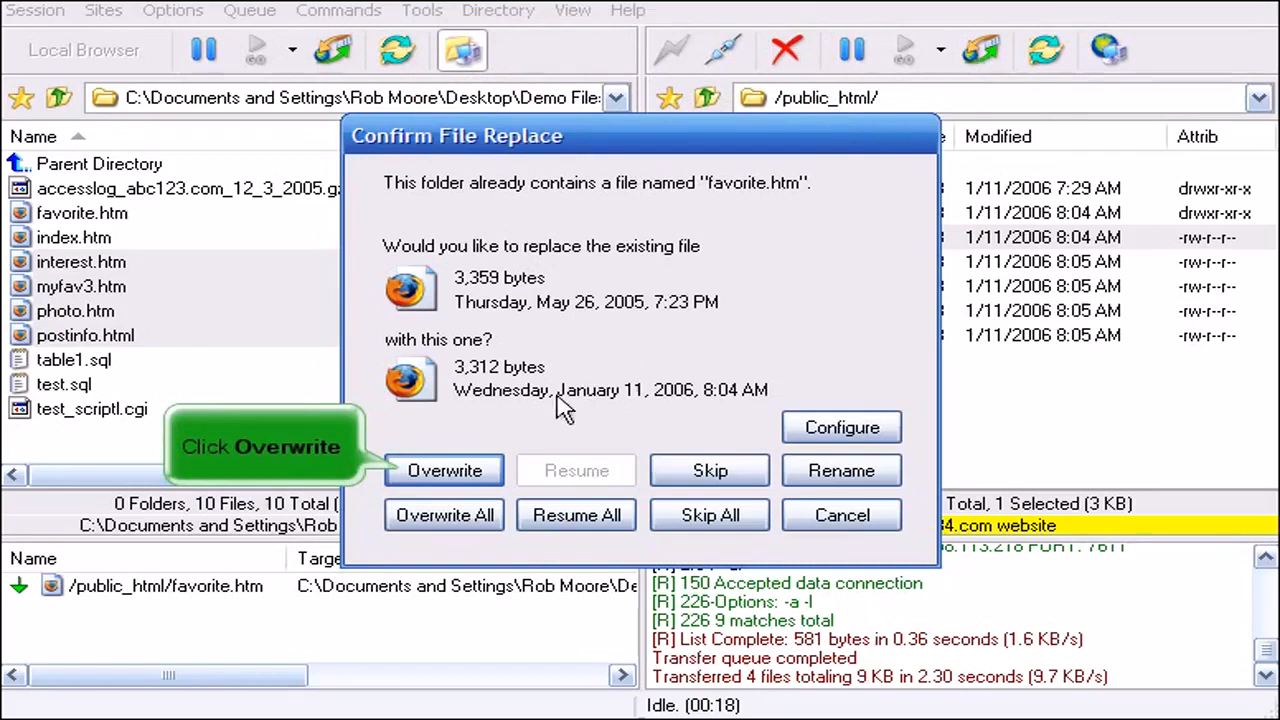
{"action": "left_click", "coordinate": [444, 470]}
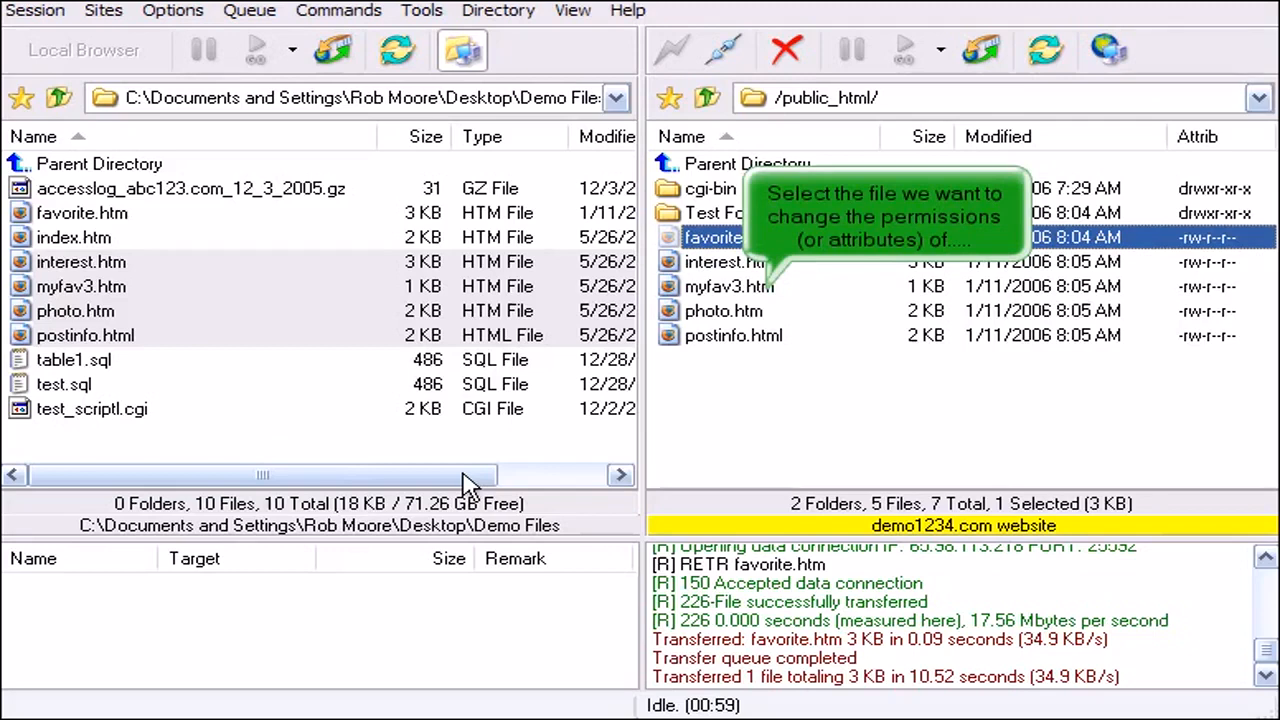
- Set the remote myfav3.htm permissions to 755 by adding Execute for Owner, Group and Public
{"action": "left_click", "coordinate": [740, 287]}
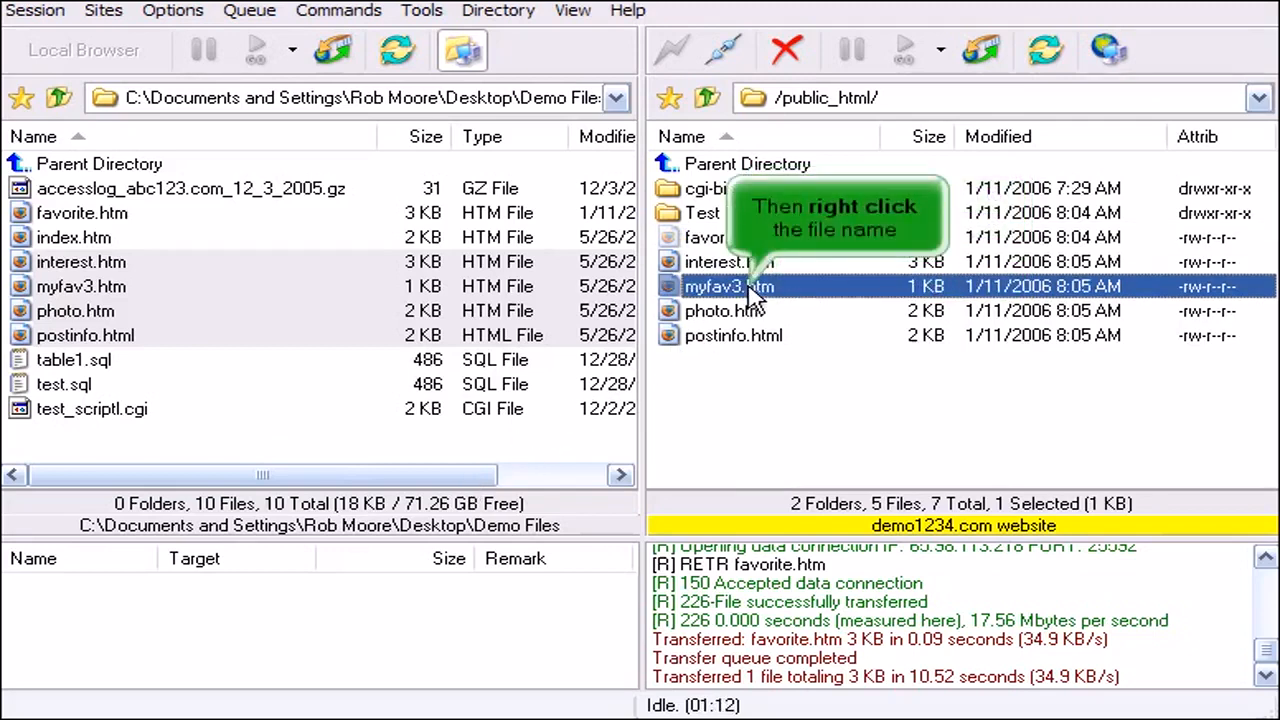
{"action": "right_click", "coordinate": [731, 288]}
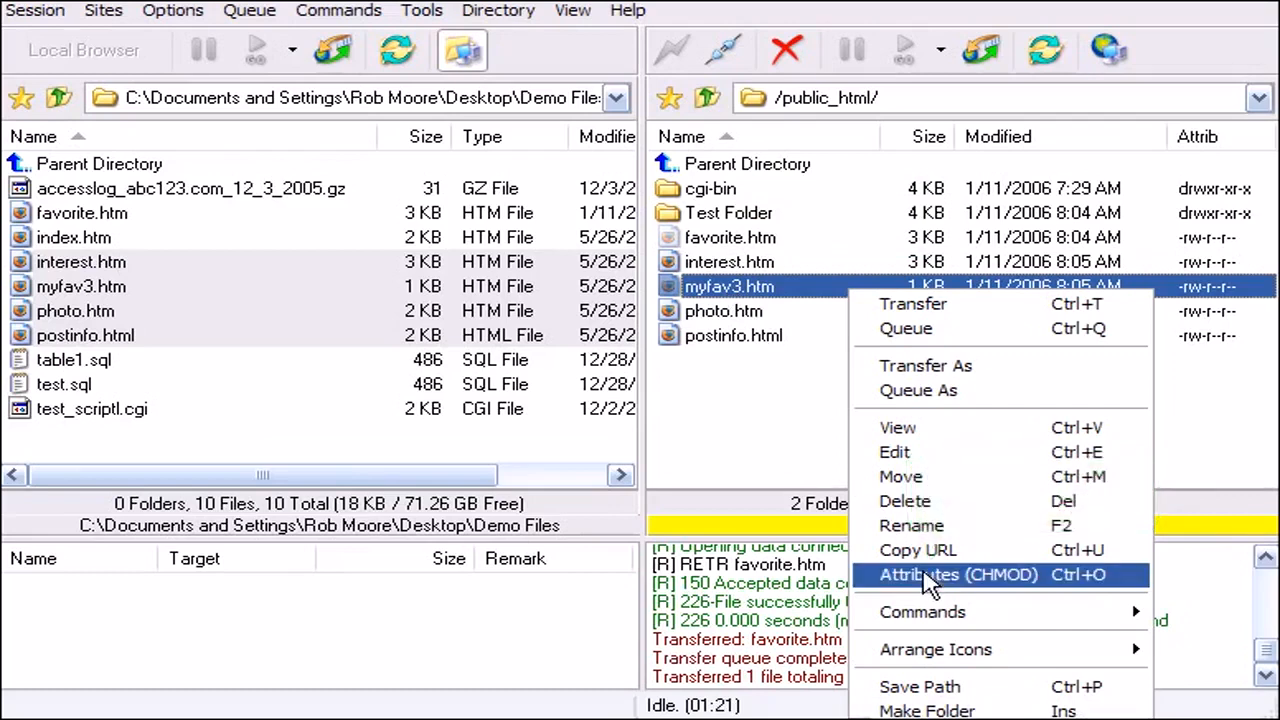
{"action": "left_click", "coordinate": [922, 575]}
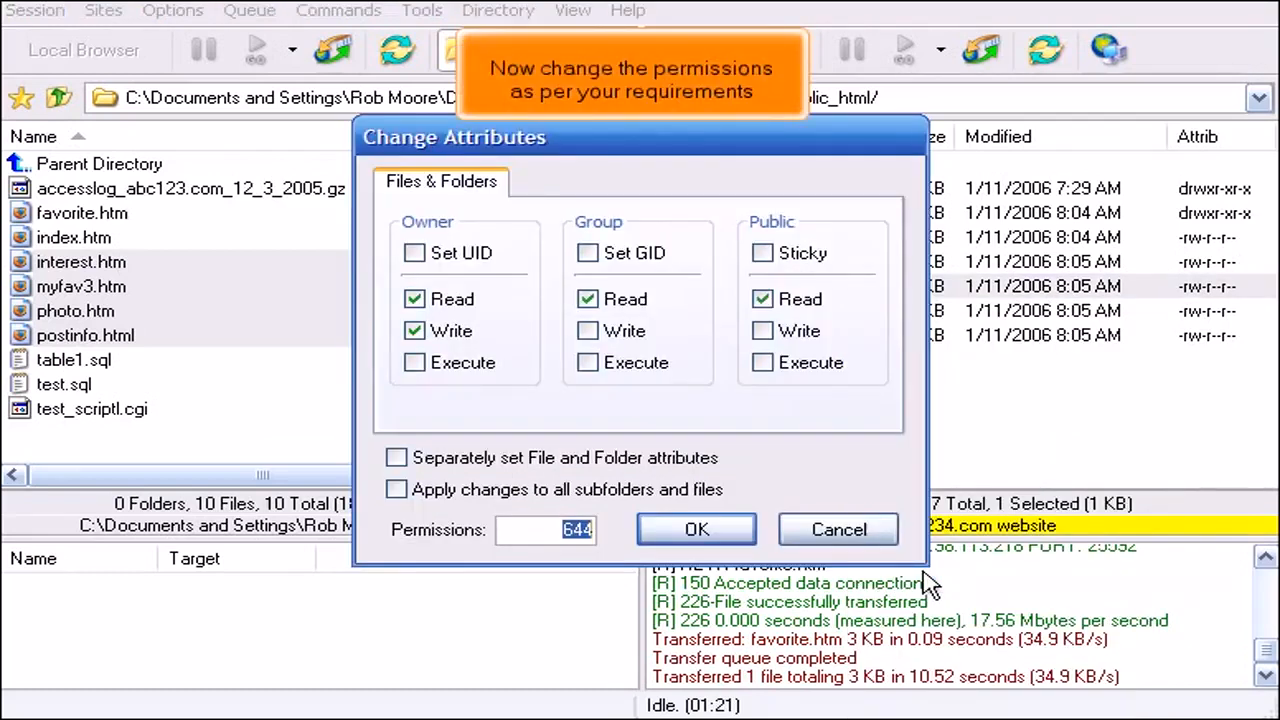
{"action": "left_click", "coordinate": [414, 362]}
{"action": "left_click", "coordinate": [587, 363]}
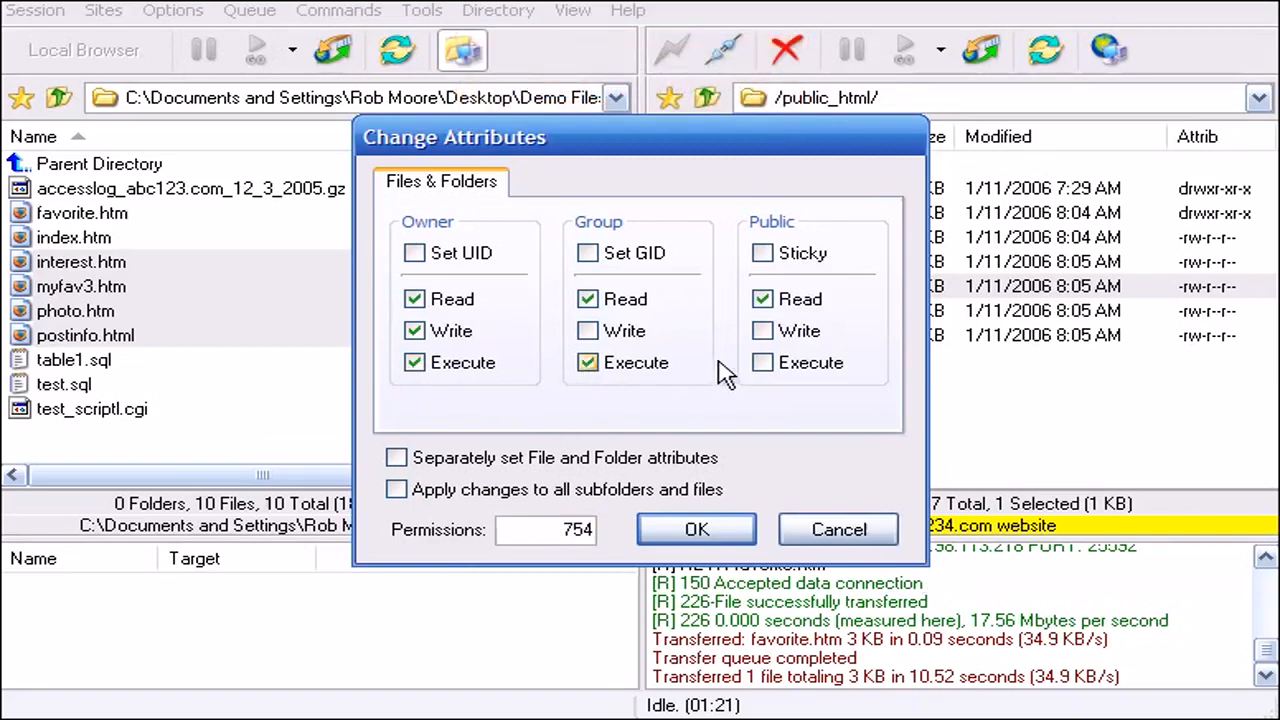
{"action": "left_click", "coordinate": [763, 363]}
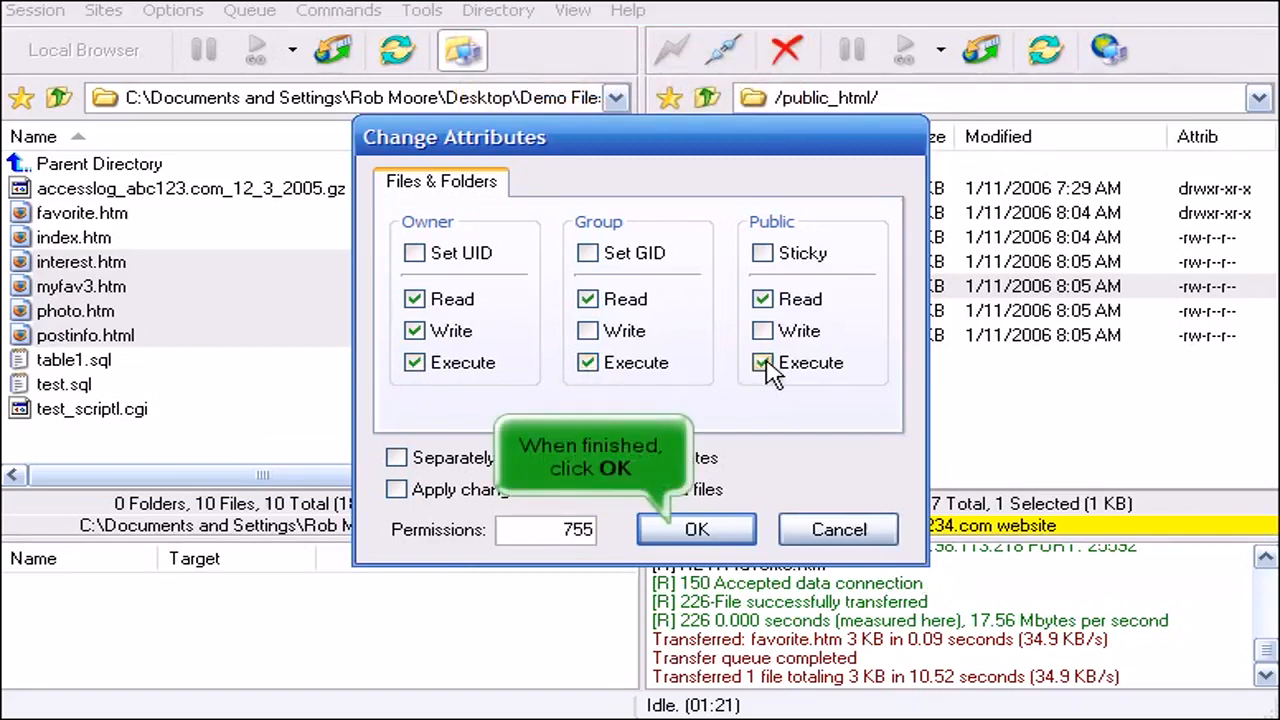
{"action": "left_click", "coordinate": [714, 530]}
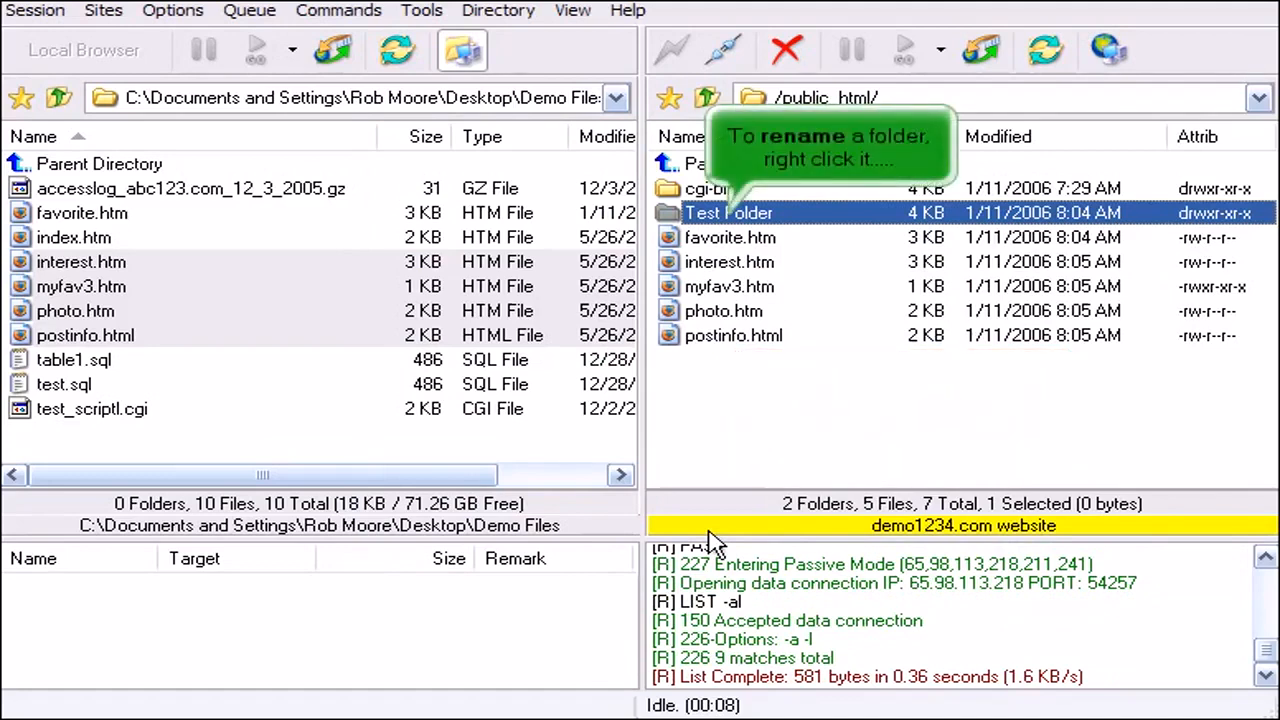
- Rename the remote Test Folder to "New Folder" and disconnect from the server
{"action": "right_click", "coordinate": [755, 215]}
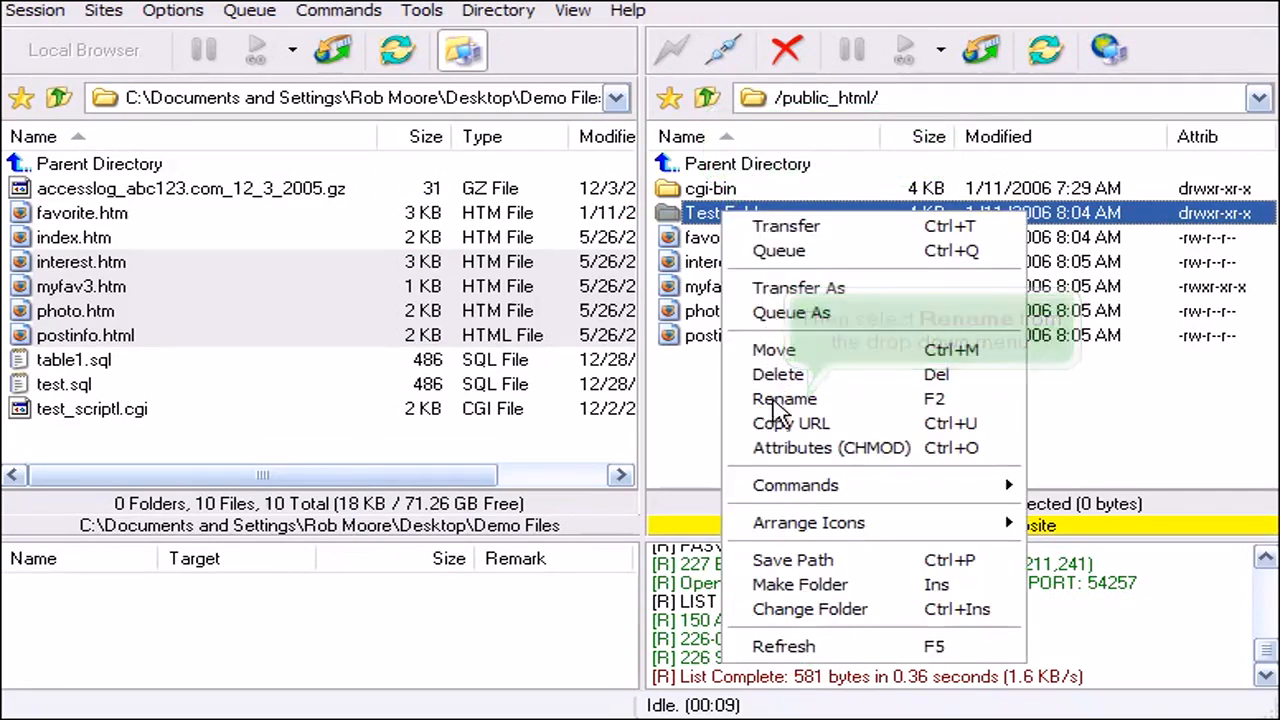
{"action": "left_click", "coordinate": [778, 399]}
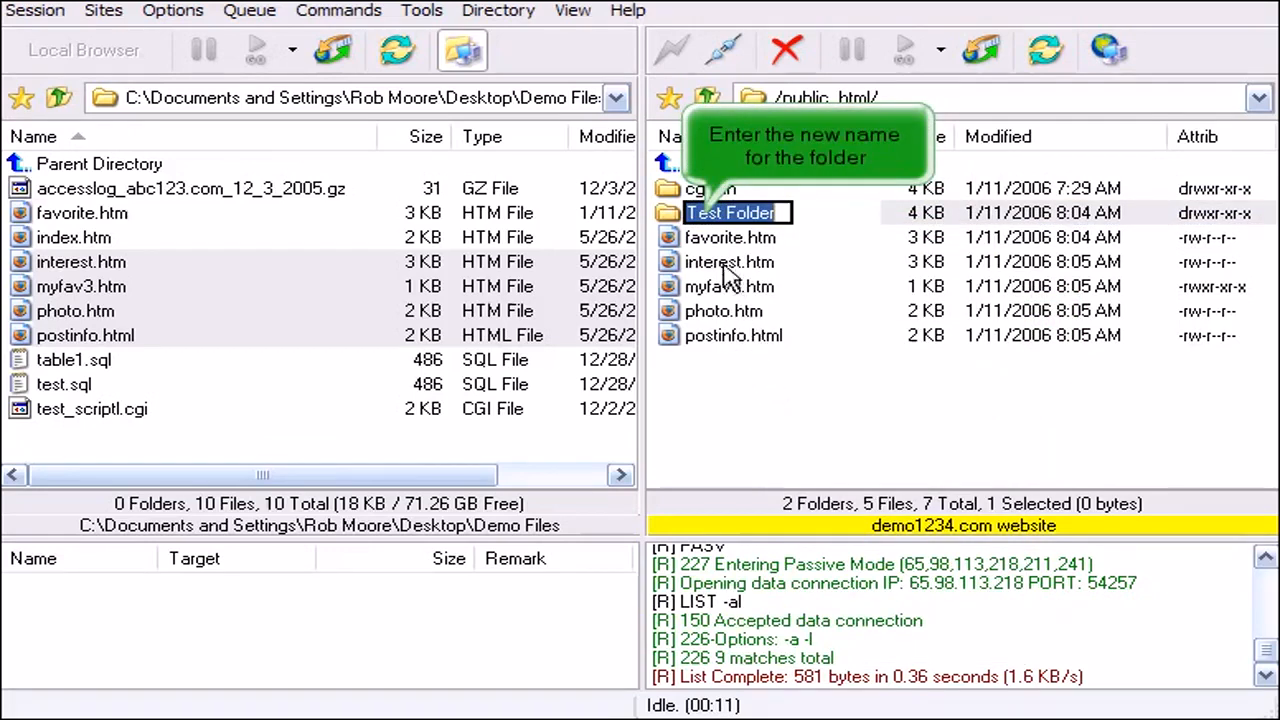
{"action": "type", "text": "New Folder"}
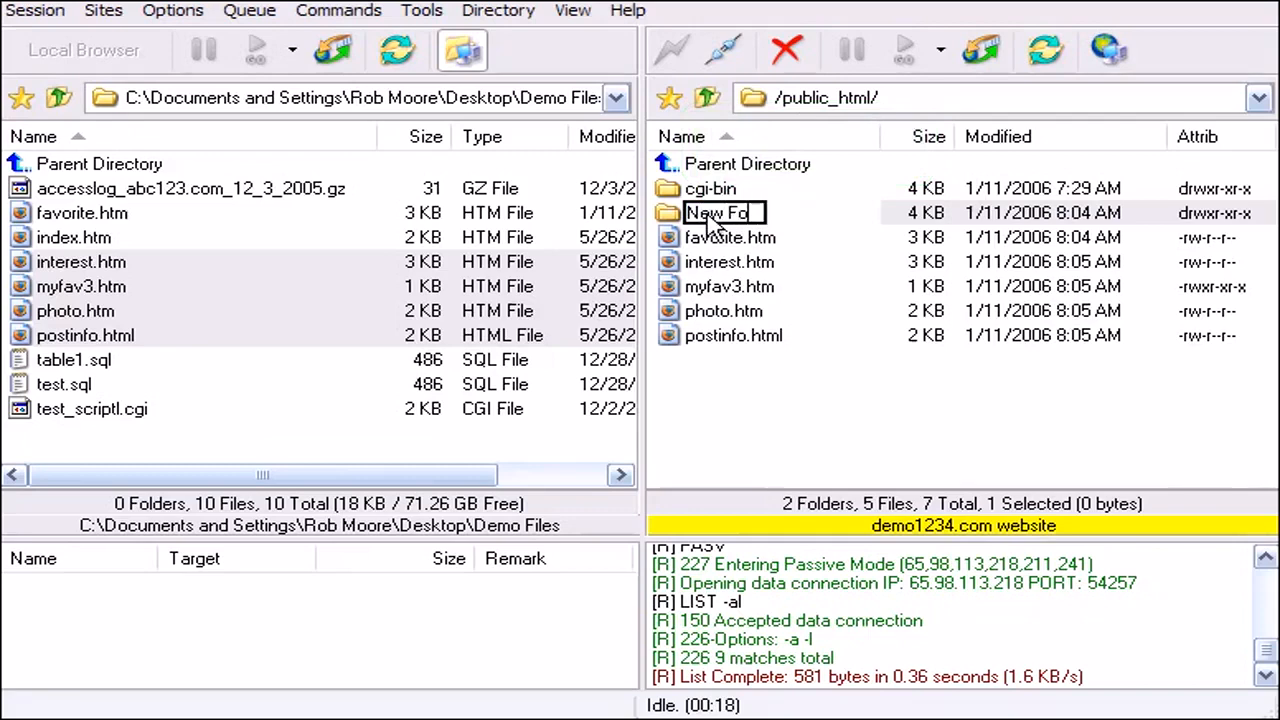
{"action": "key", "text": "Return"}
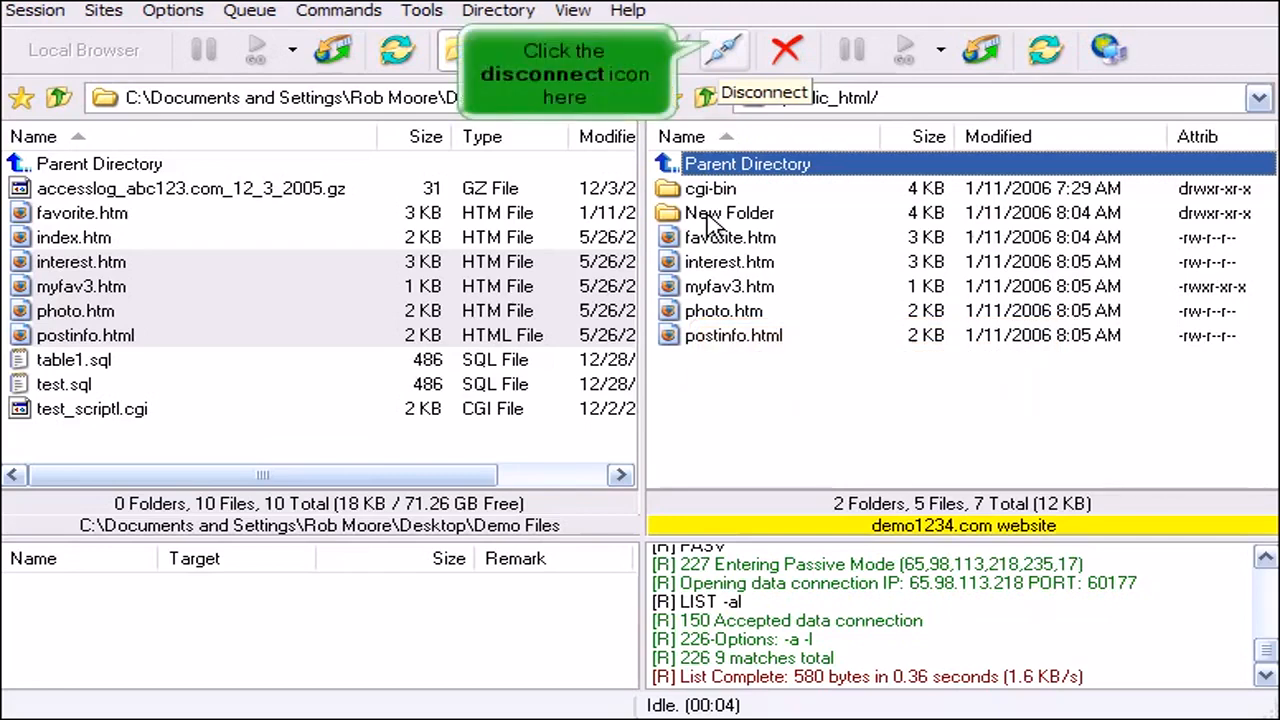
{"action": "left_click", "coordinate": [726, 50]}
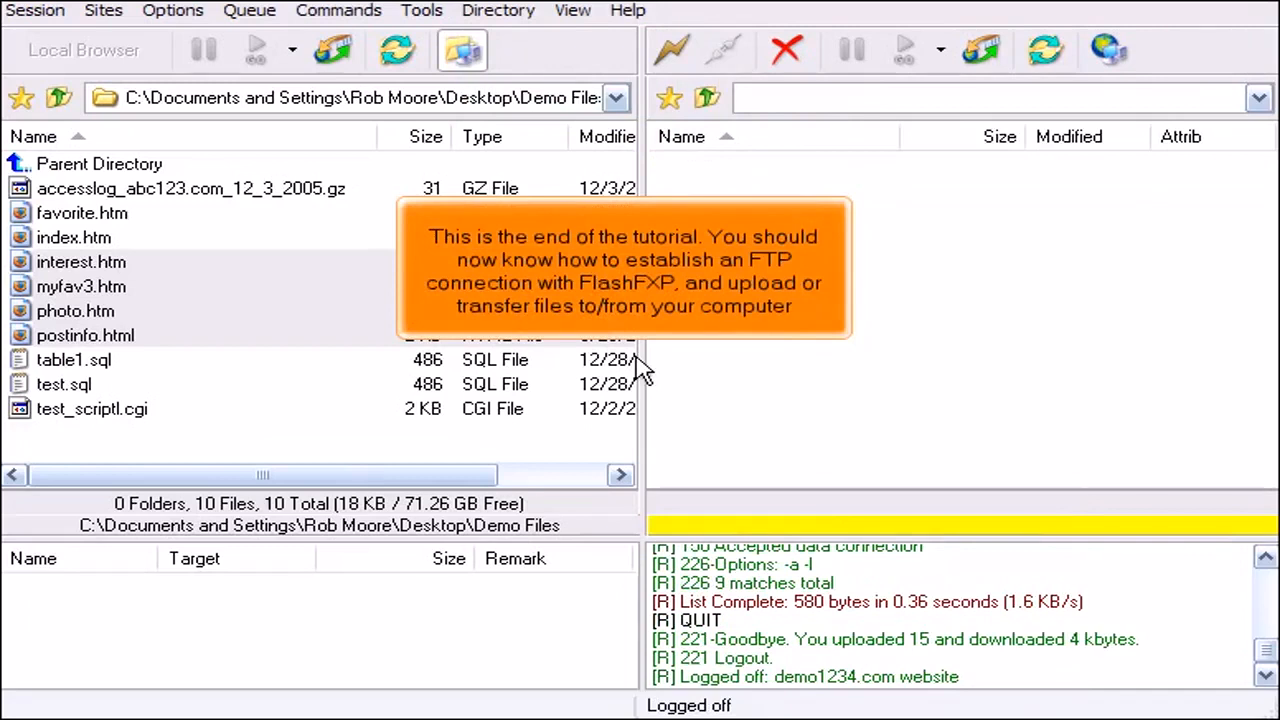